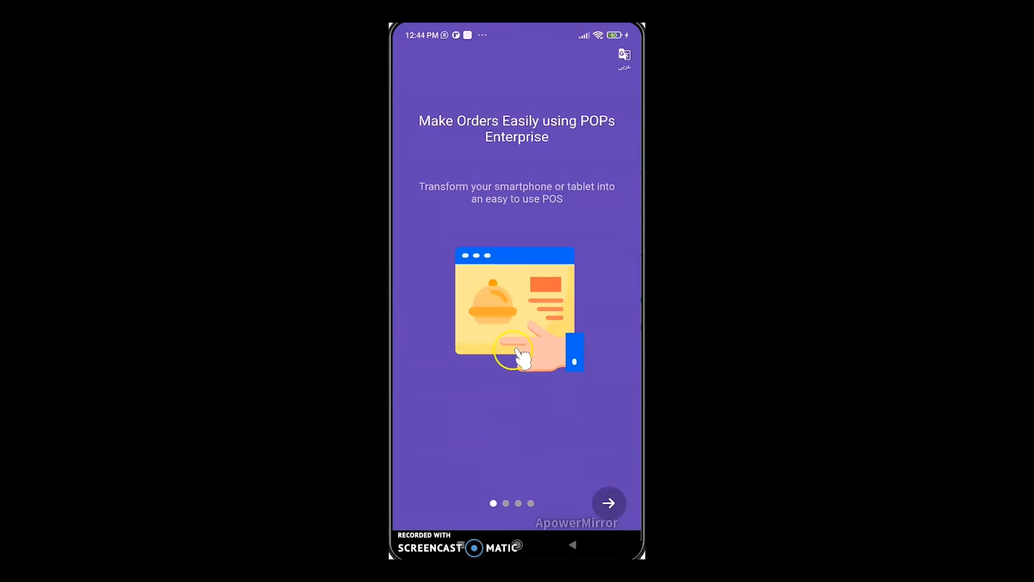
Choose the Standalone connection method and enter the account e-mail
{"action": "left_click", "coordinate": [608, 502]}
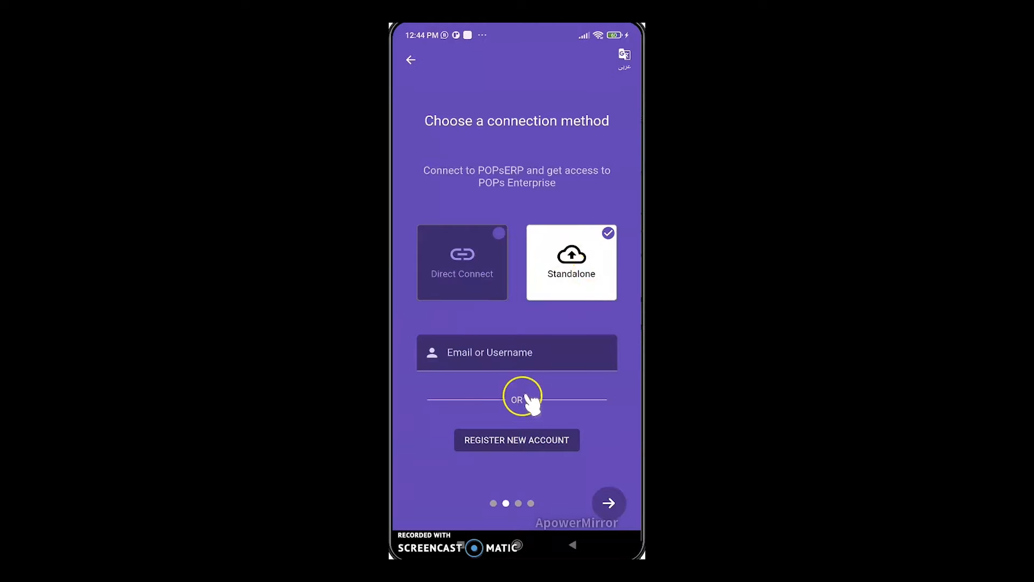
{"action": "left_click", "coordinate": [571, 285]}
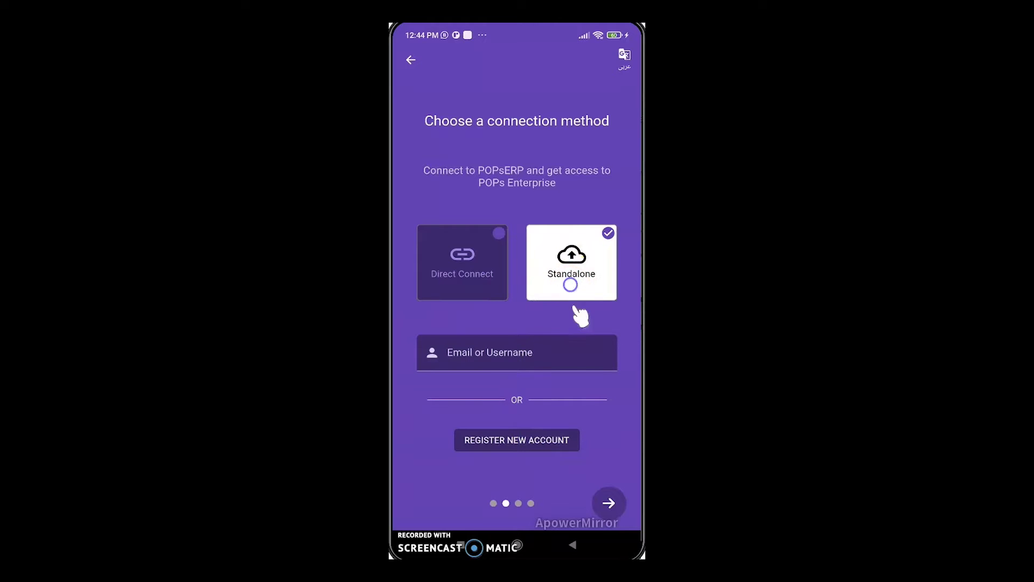
{"action": "left_click", "coordinate": [530, 355]}
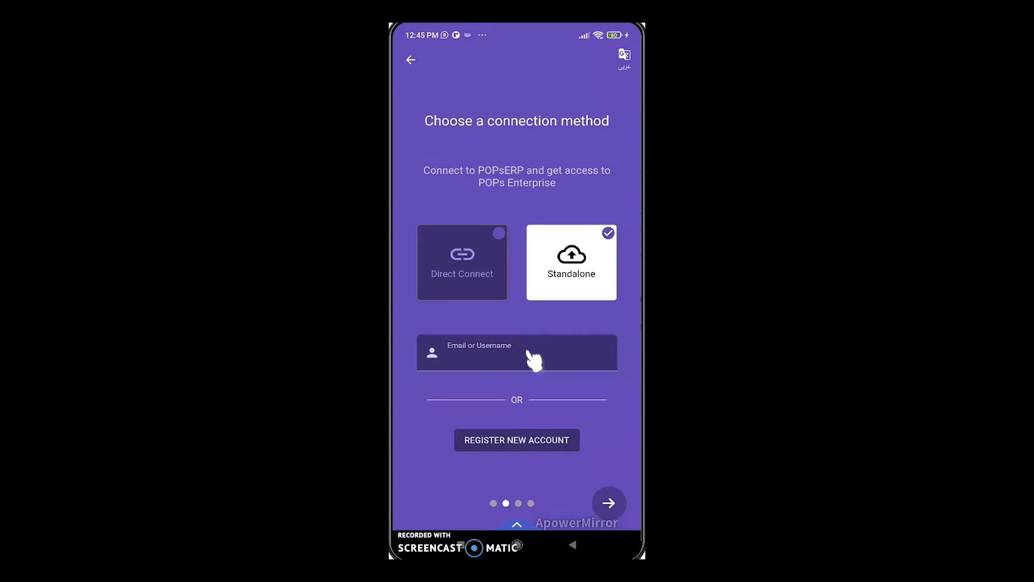
{"action": "left_click", "coordinate": [489, 358]}
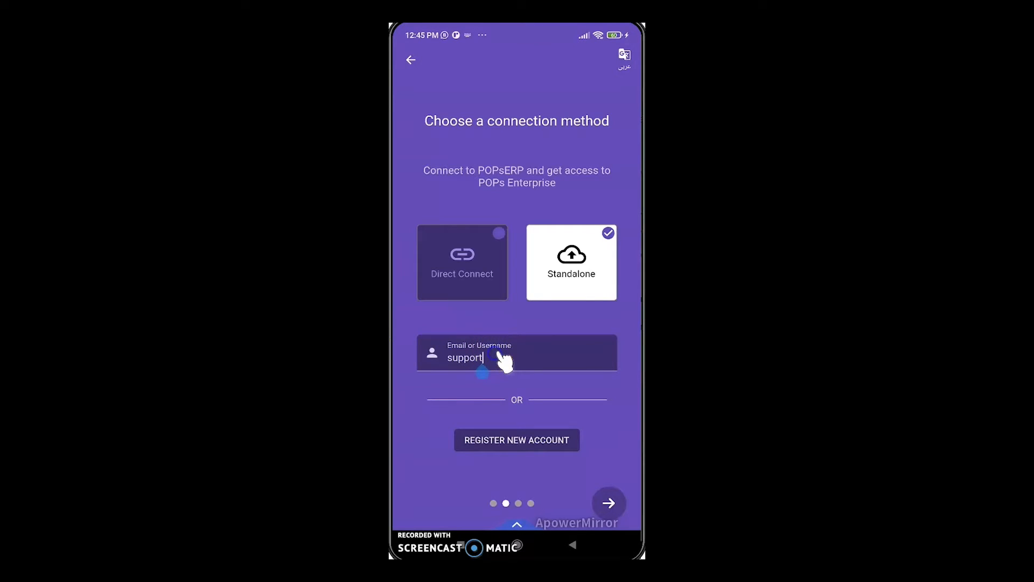
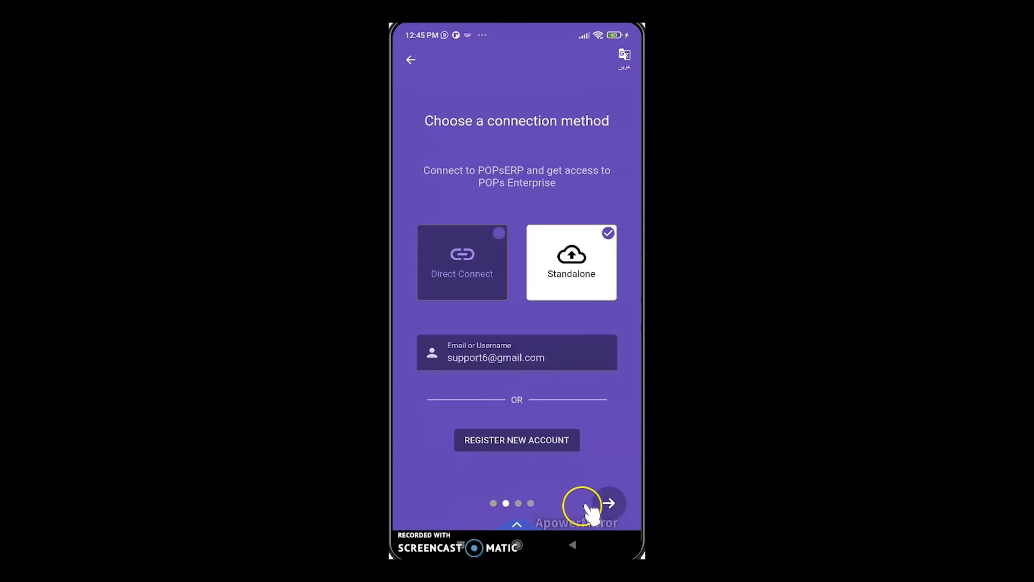
Submit the e-mail, enter the masked password and submit the credentials
{"action": "left_click", "coordinate": [610, 503]}
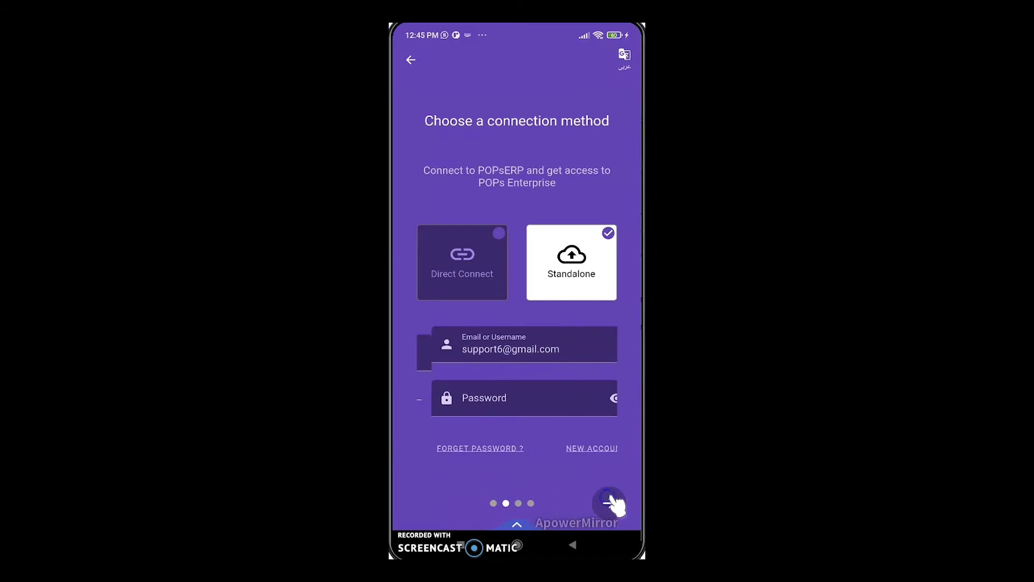
{"action": "left_click", "coordinate": [493, 404]}
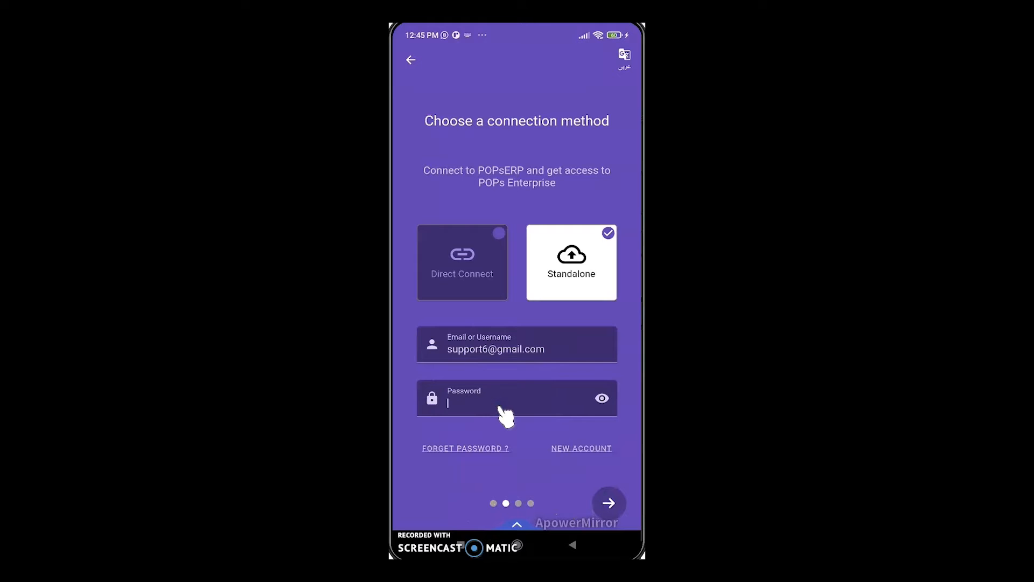
{"action": "type", "text": "••••2"}
{"action": "left_click", "coordinate": [609, 503]}
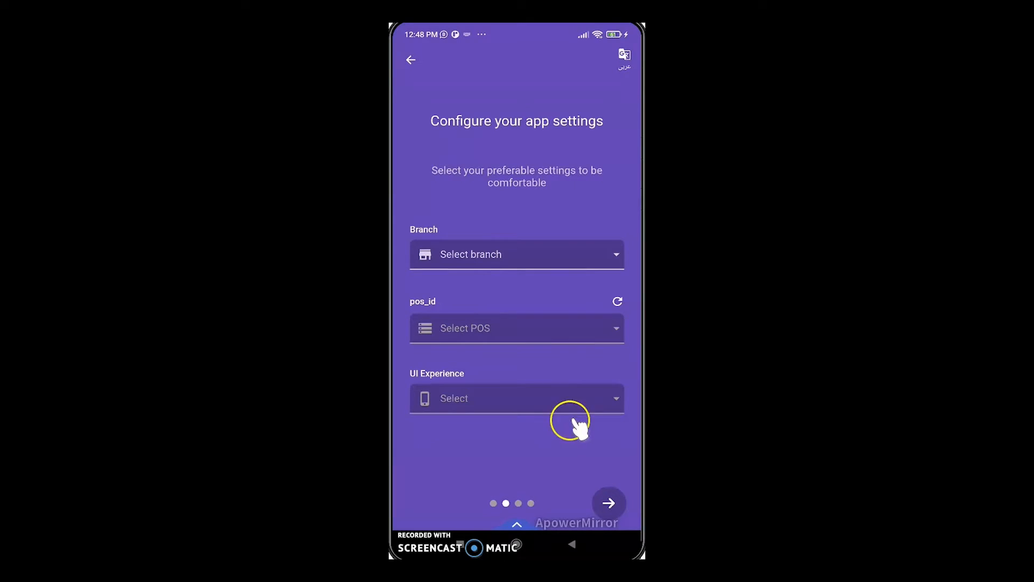
Set branch Sultan Company, POS Cashier and Basic UI experience, then confirm
{"action": "left_click", "coordinate": [481, 258]}
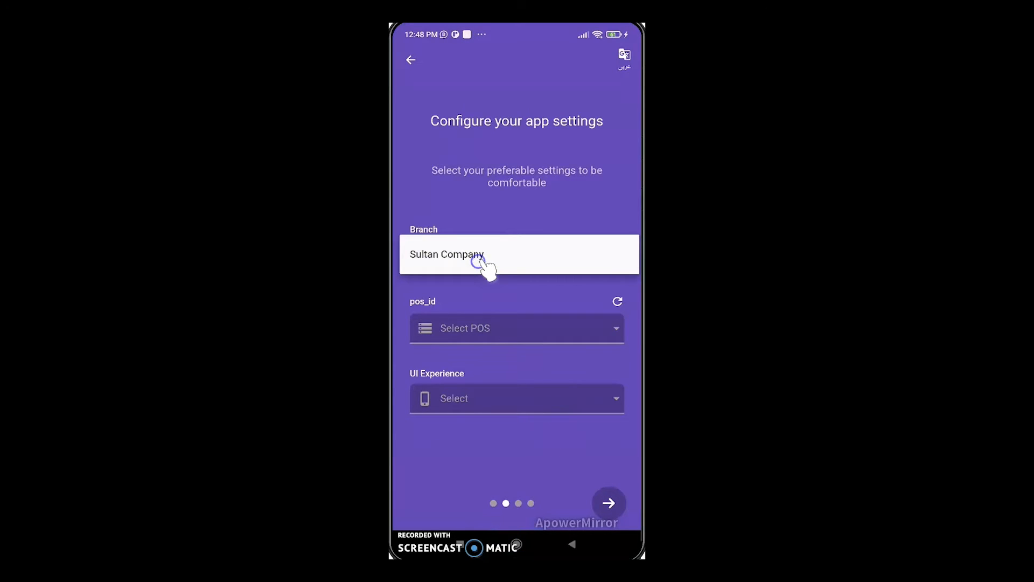
{"action": "left_click", "coordinate": [482, 258]}
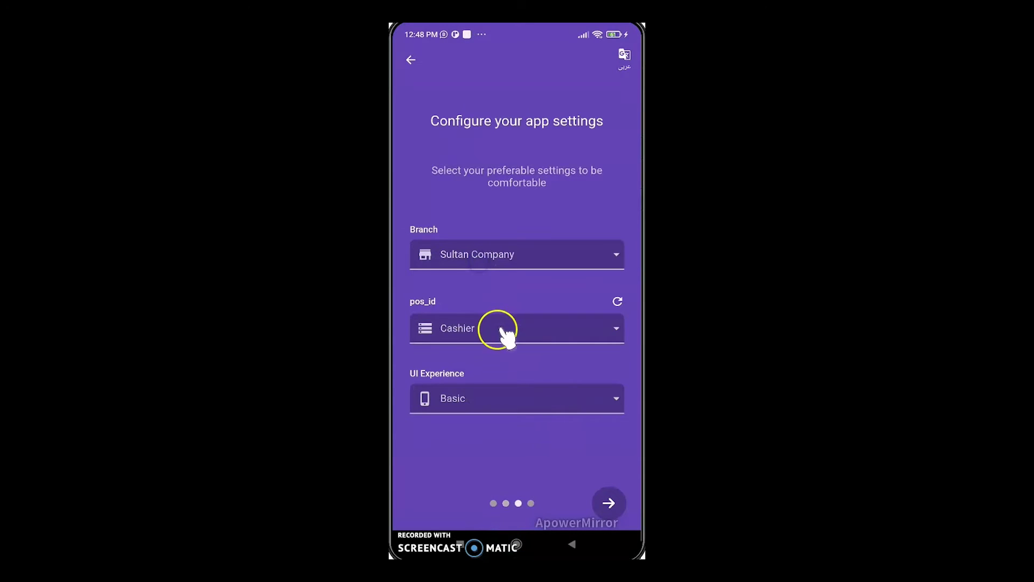
{"action": "left_click", "coordinate": [475, 329]}
{"action": "left_click", "coordinate": [453, 330]}
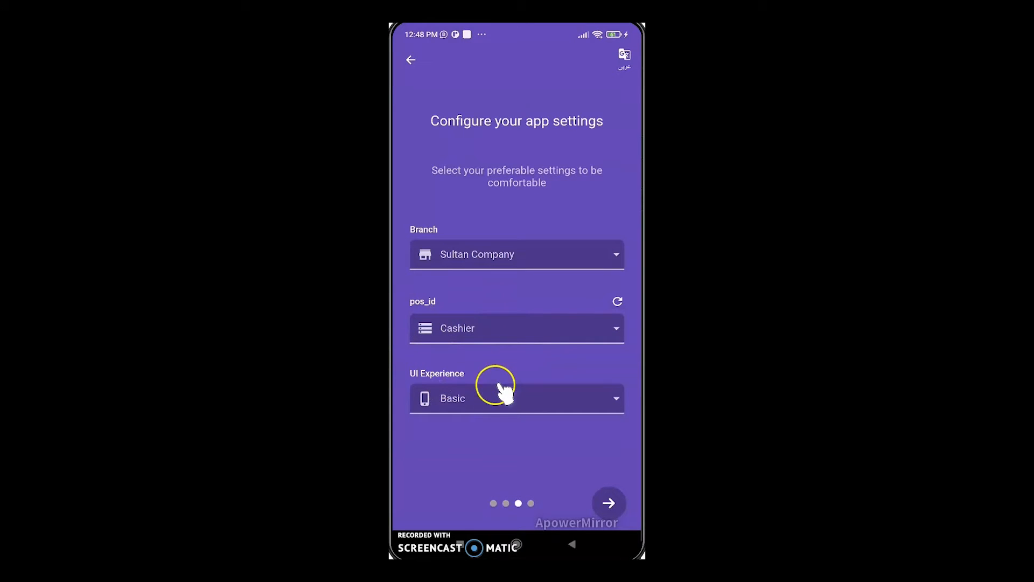
{"action": "left_click", "coordinate": [496, 408]}
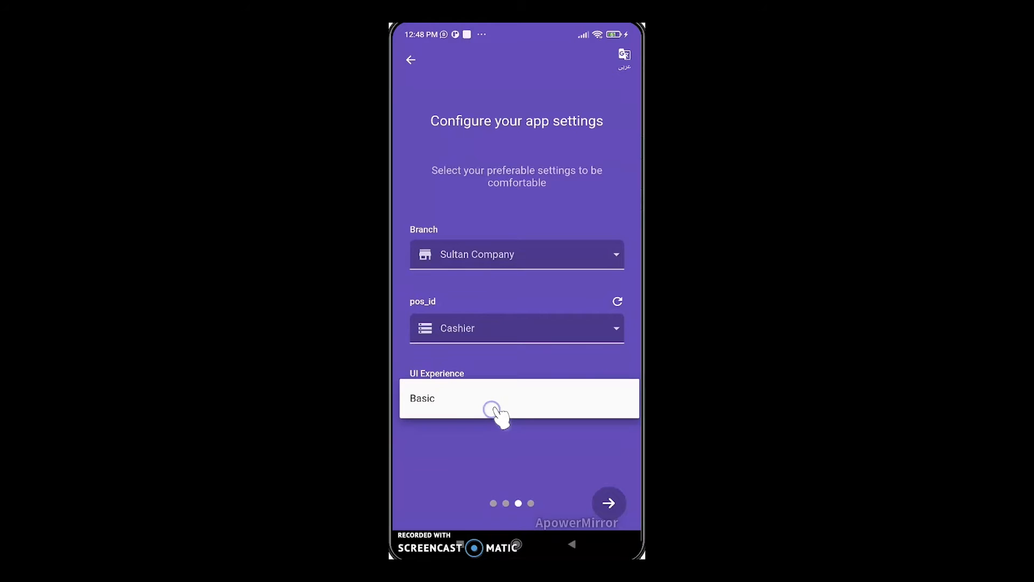
{"action": "left_click", "coordinate": [473, 408]}
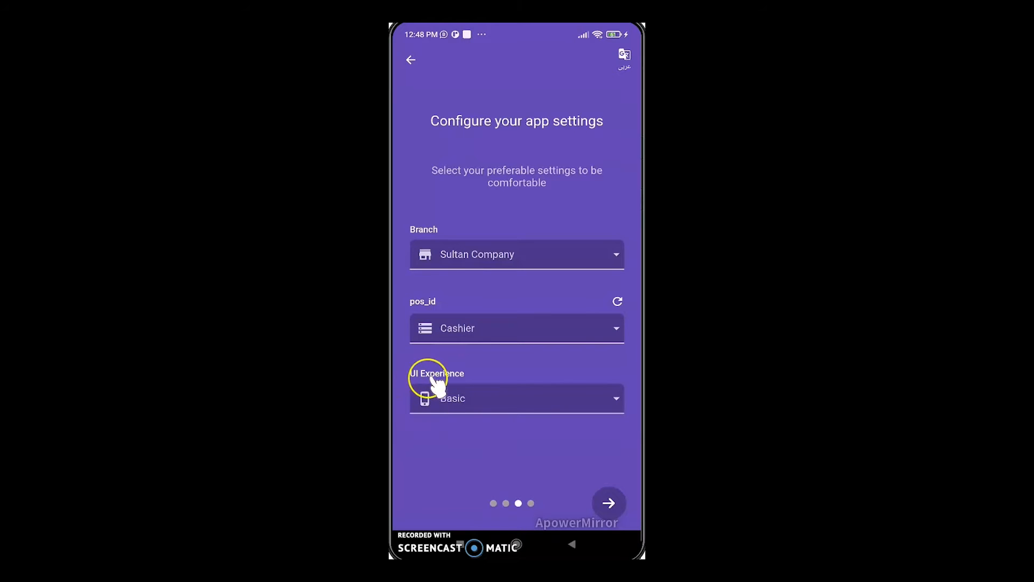
{"action": "left_click", "coordinate": [605, 496]}
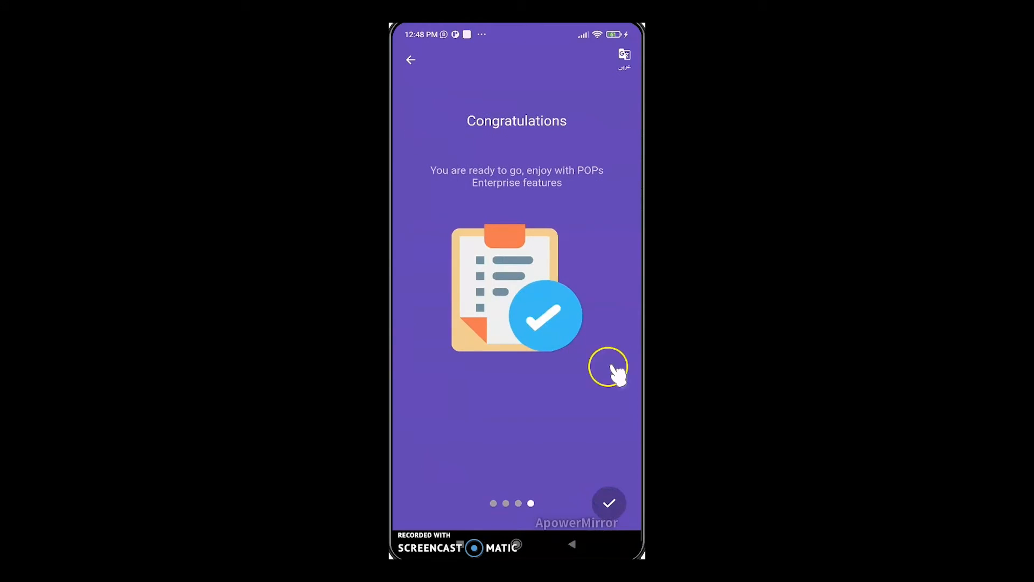
Finish setup and enter the employee PIN at Employee login
{"action": "left_click", "coordinate": [610, 507]}
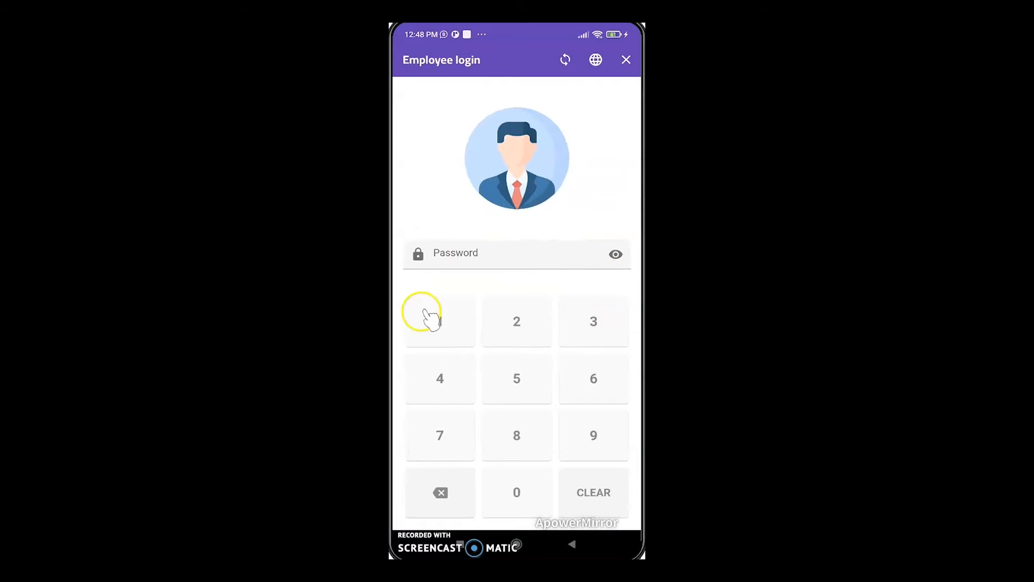
{"action": "left_click", "coordinate": [593, 435]}
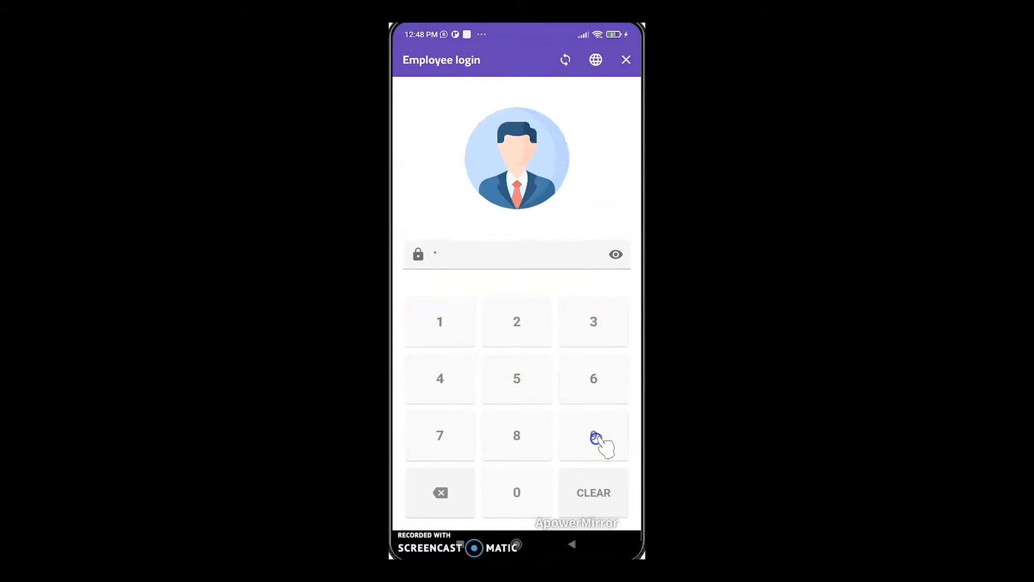